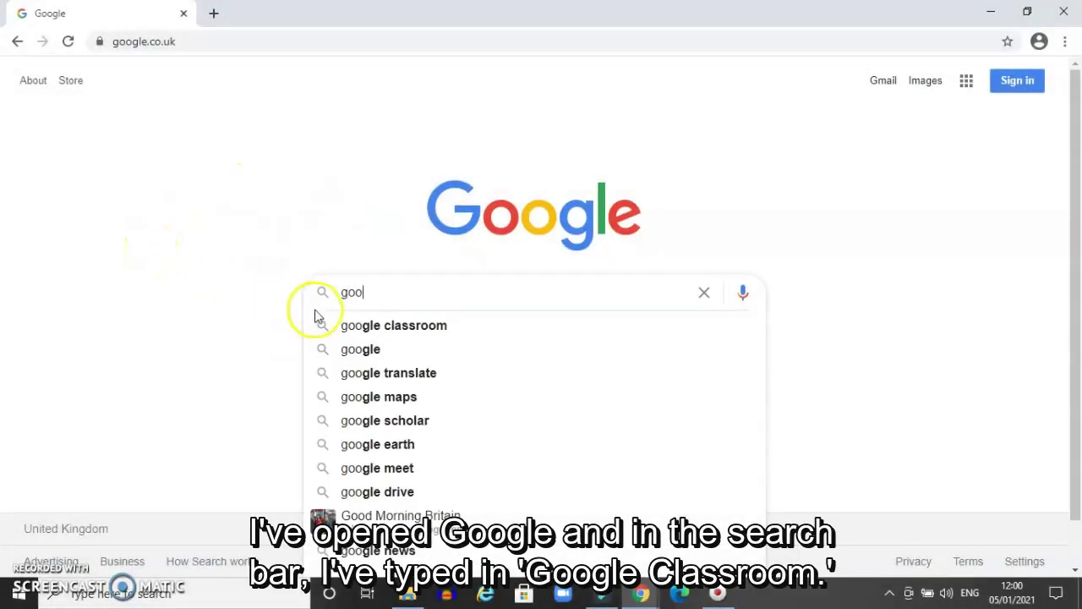
Step: Pick the 'google classroom' search suggestion and follow the Google Classroom result to sign-in
click(377, 328)
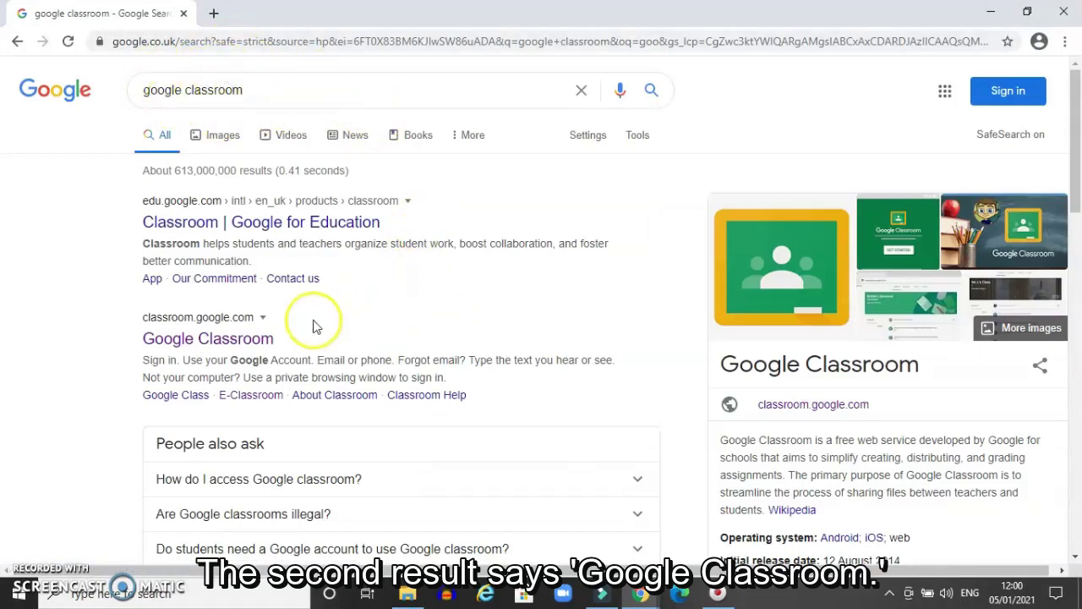
click(264, 339)
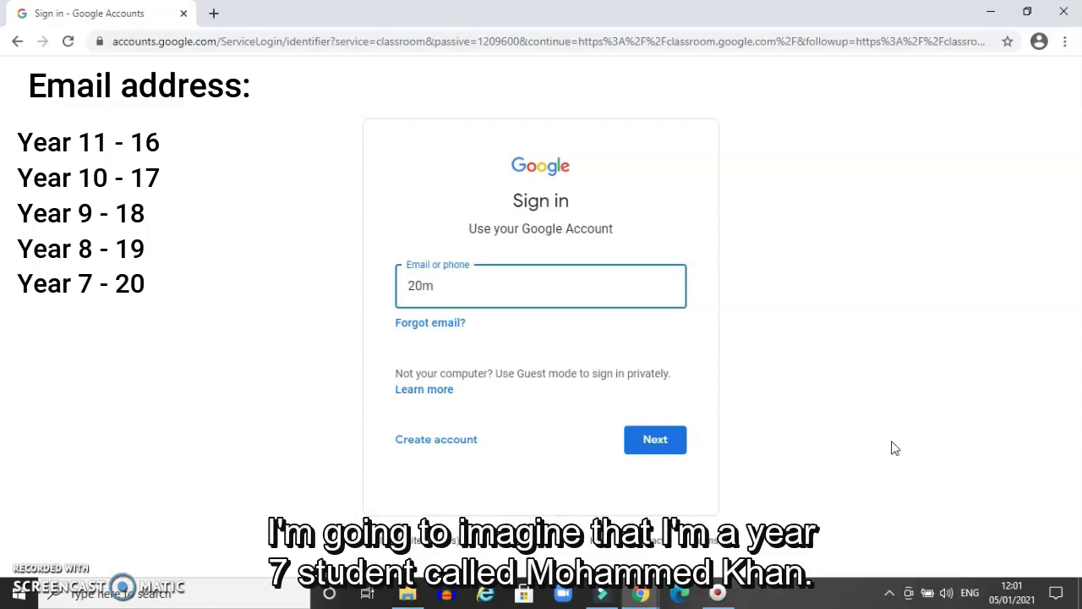
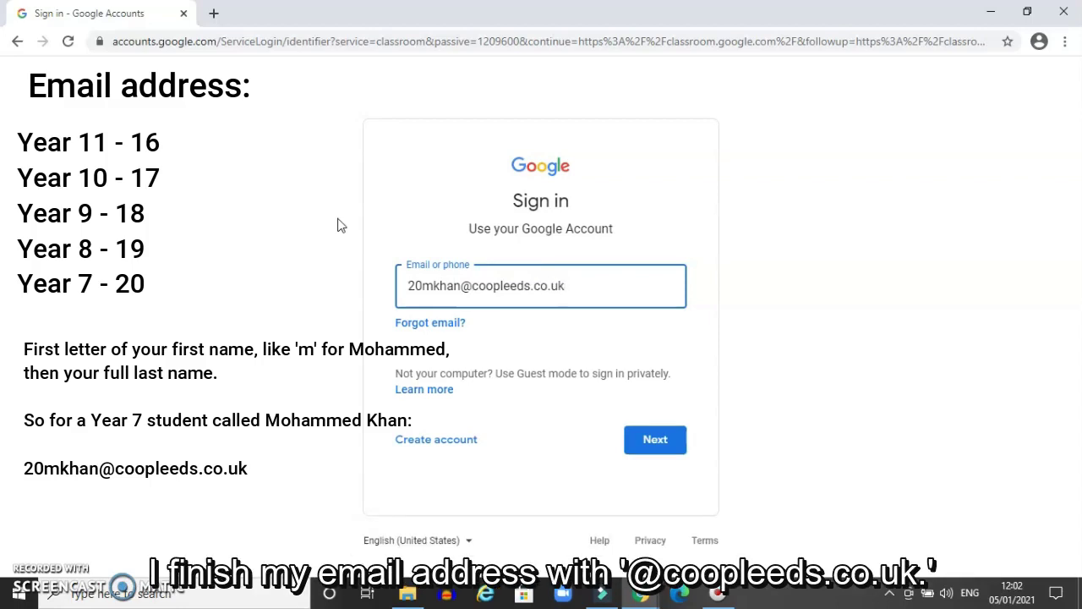
Step: Enter the student's school e-mail address and continue to the password page
click(648, 436)
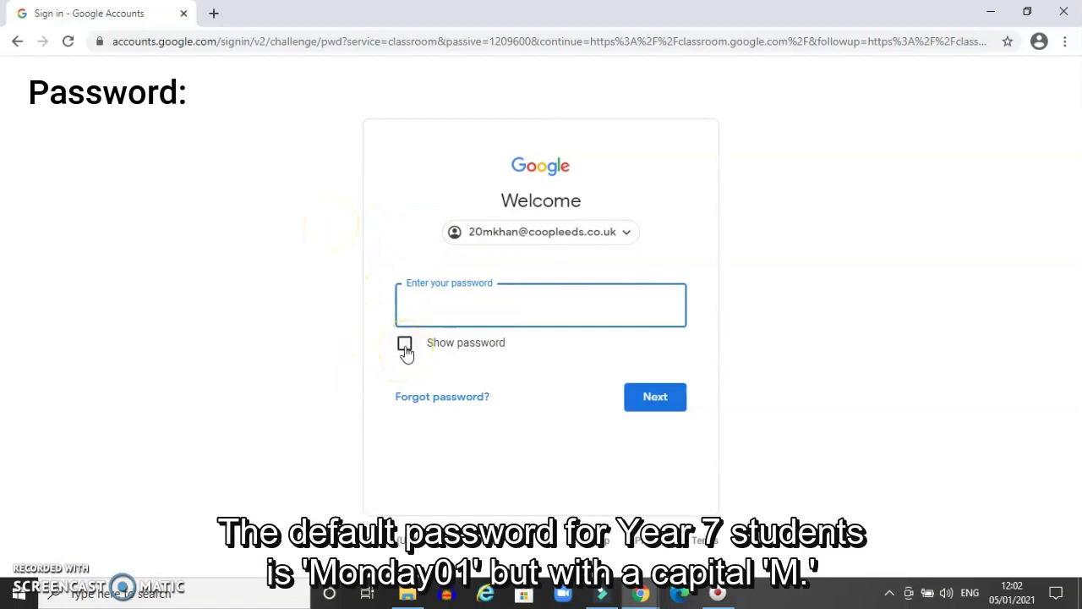
Step: With Show password ticked, enter the account password and sign in
click(405, 350)
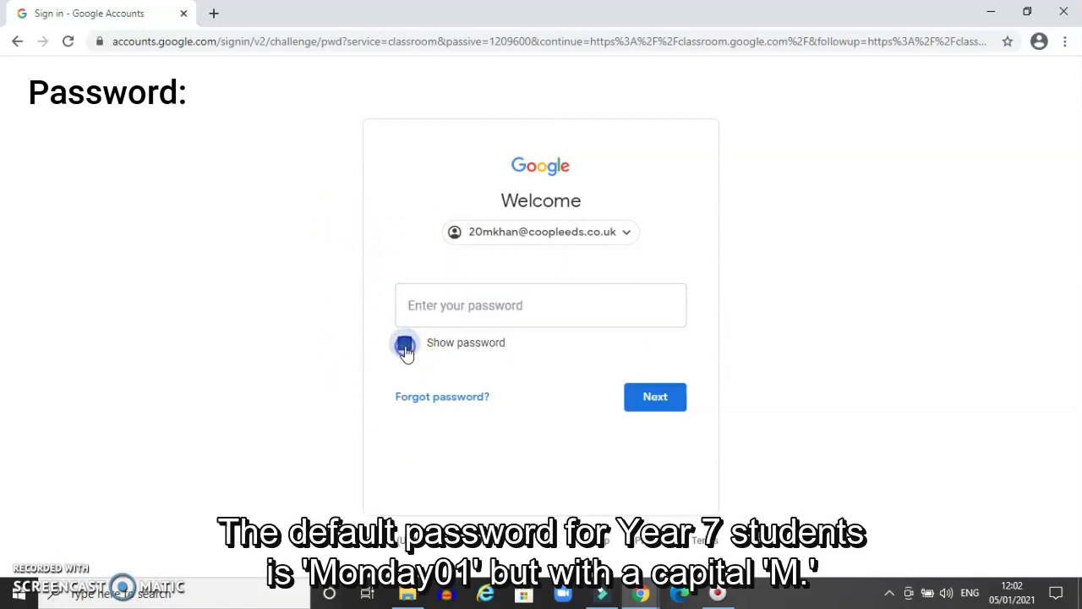
click(498, 308)
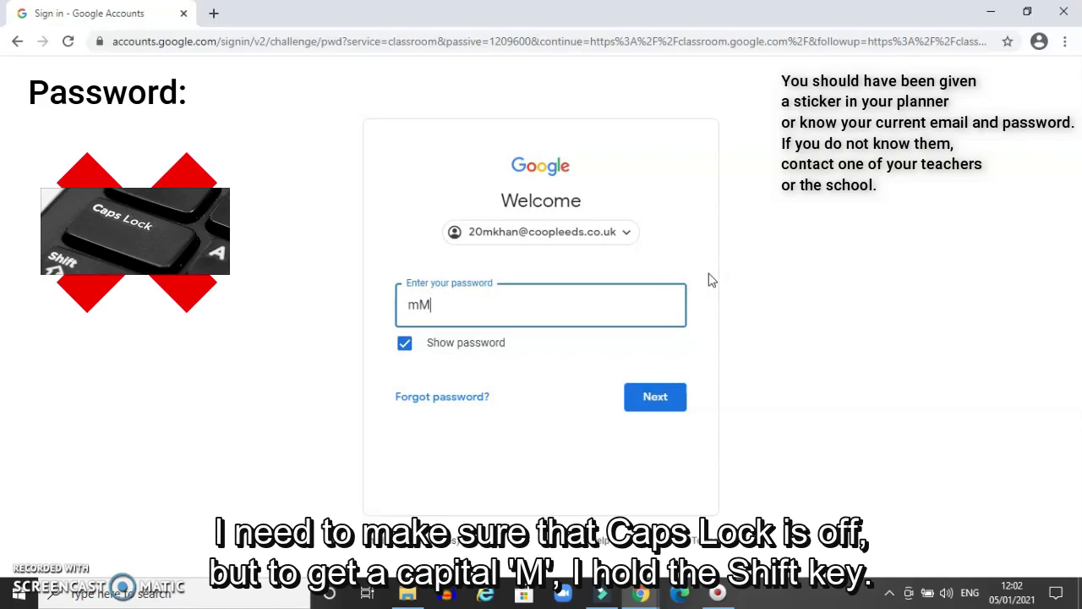
key(BackSpace)
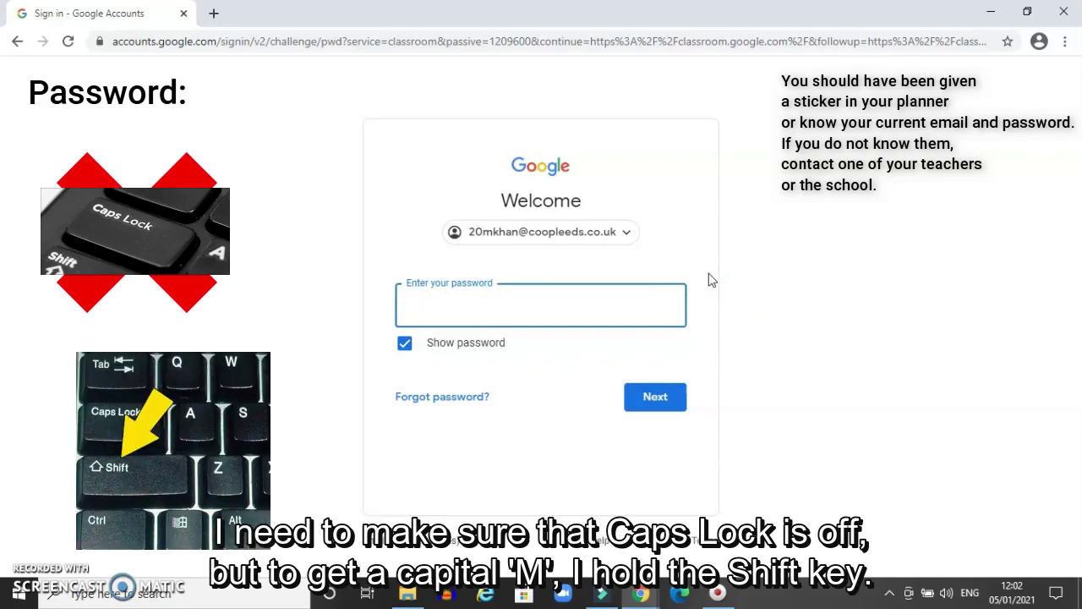
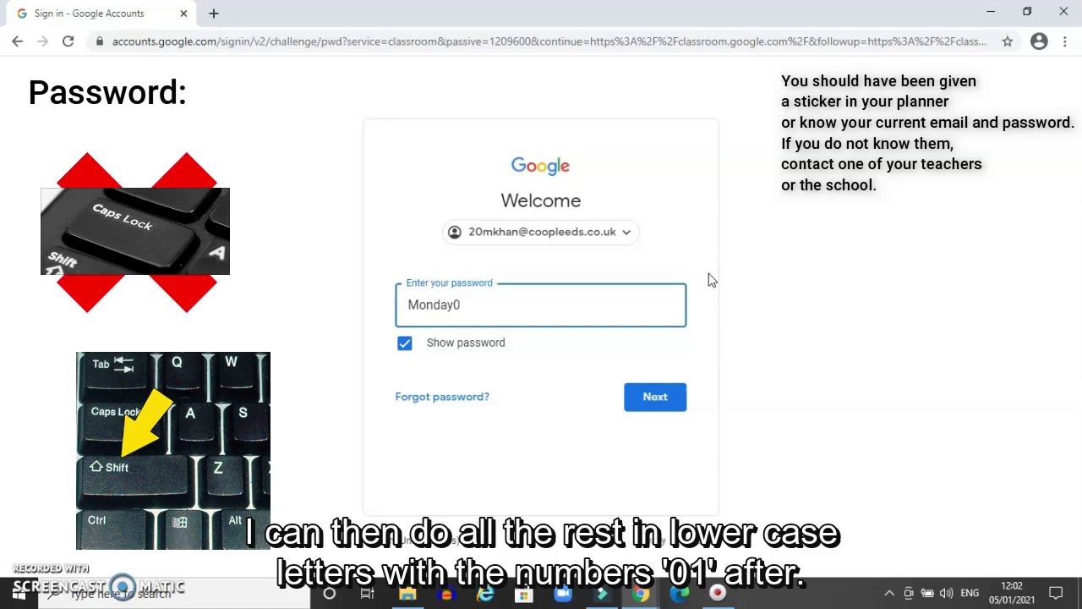
click(652, 403)
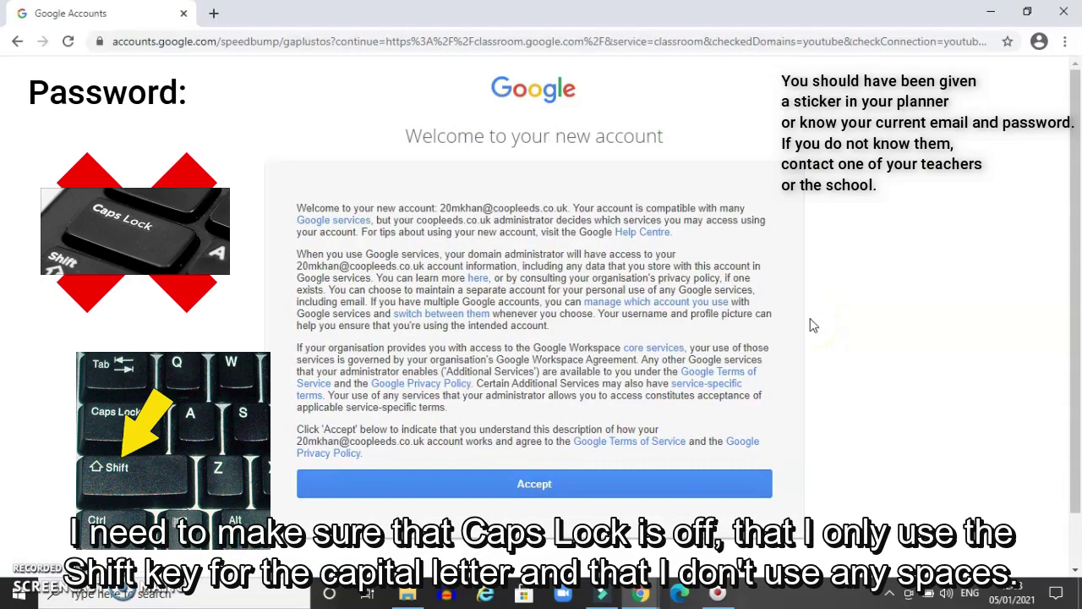
Step: Accept the new-account terms and continue through to the Classroom classes page
click(679, 484)
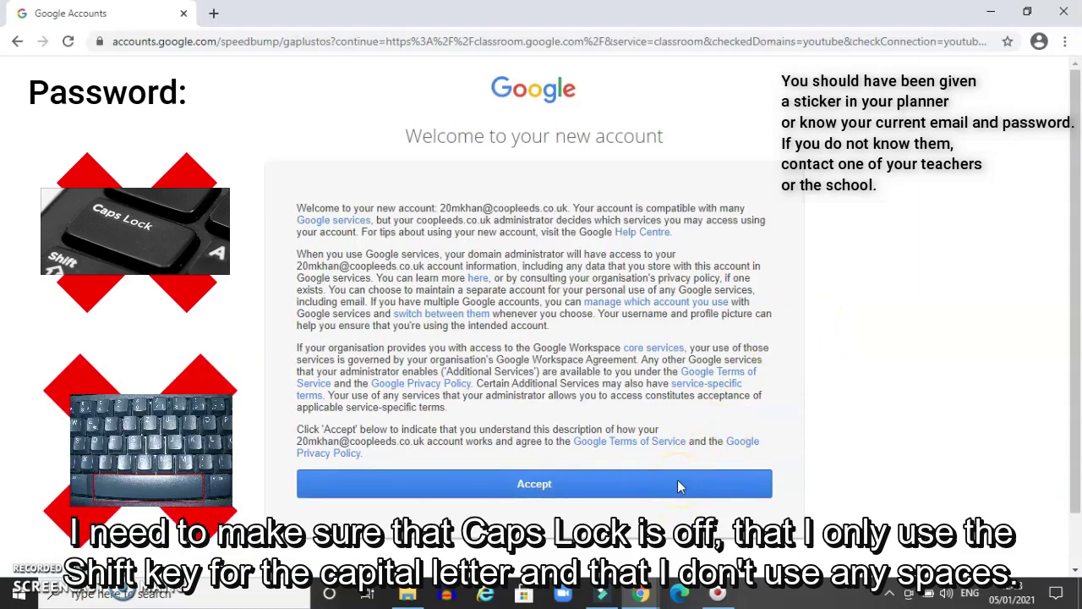
click(586, 489)
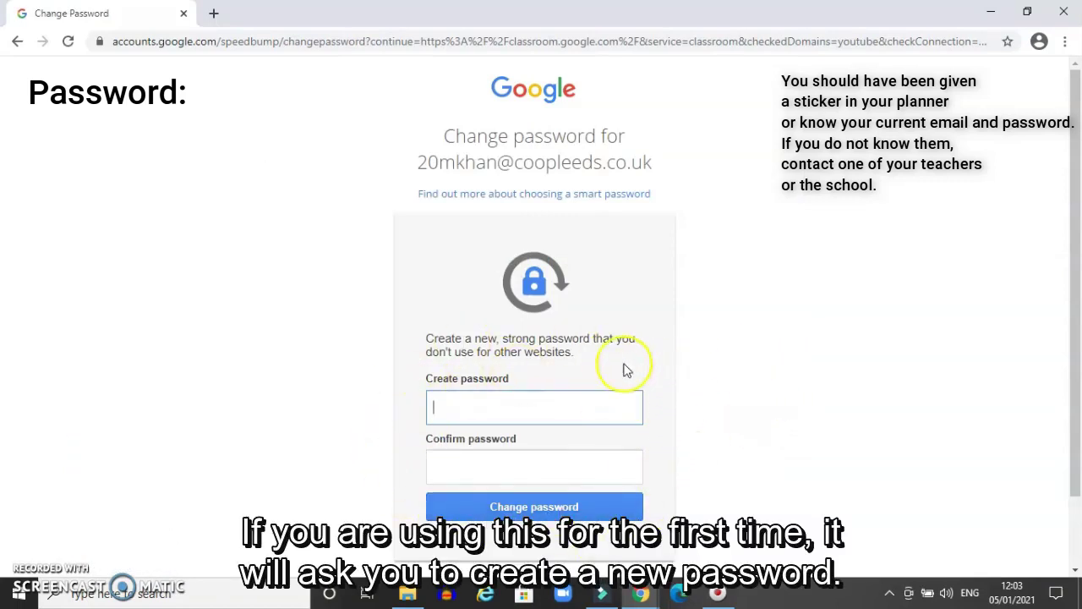
scroll(762, 411, down, 1)
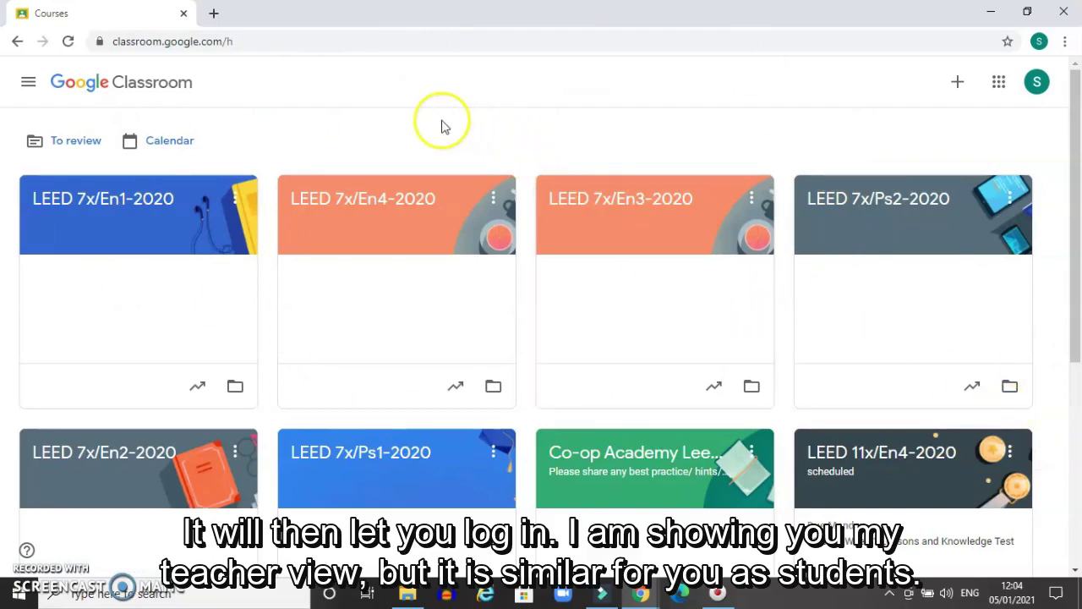
Step: Open the LEED 11x/En4-2020 class from the classes page
scroll(440, 122, down, 1)
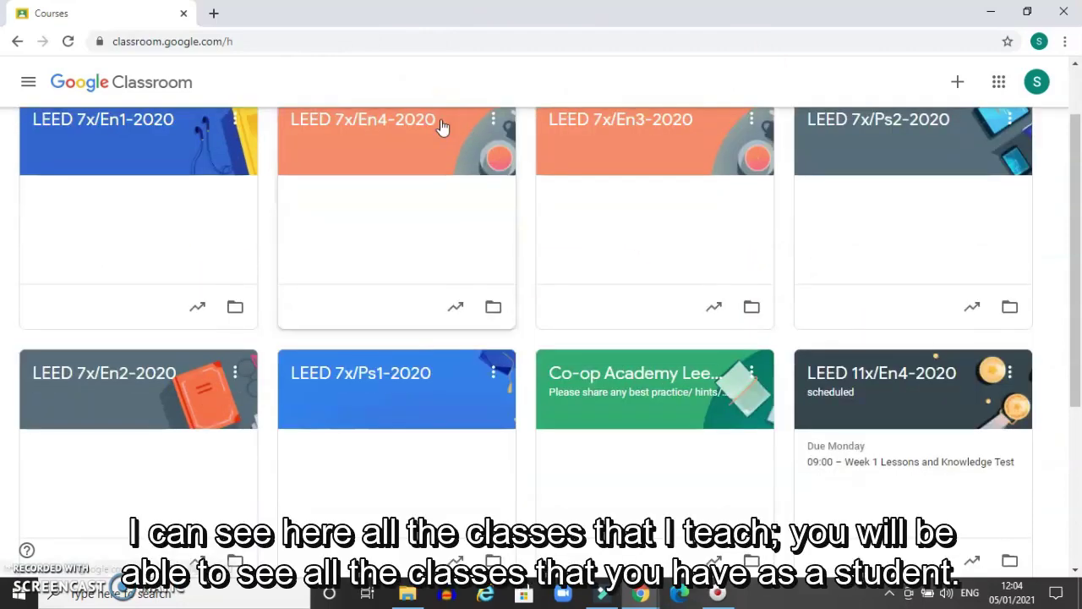
scroll(442, 125, down, 1)
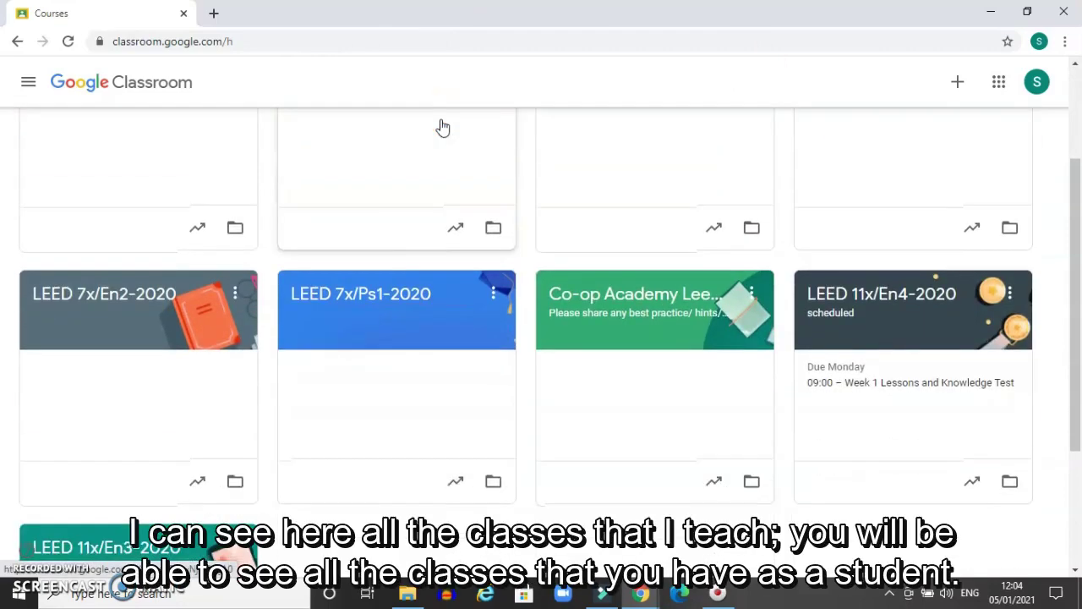
click(840, 298)
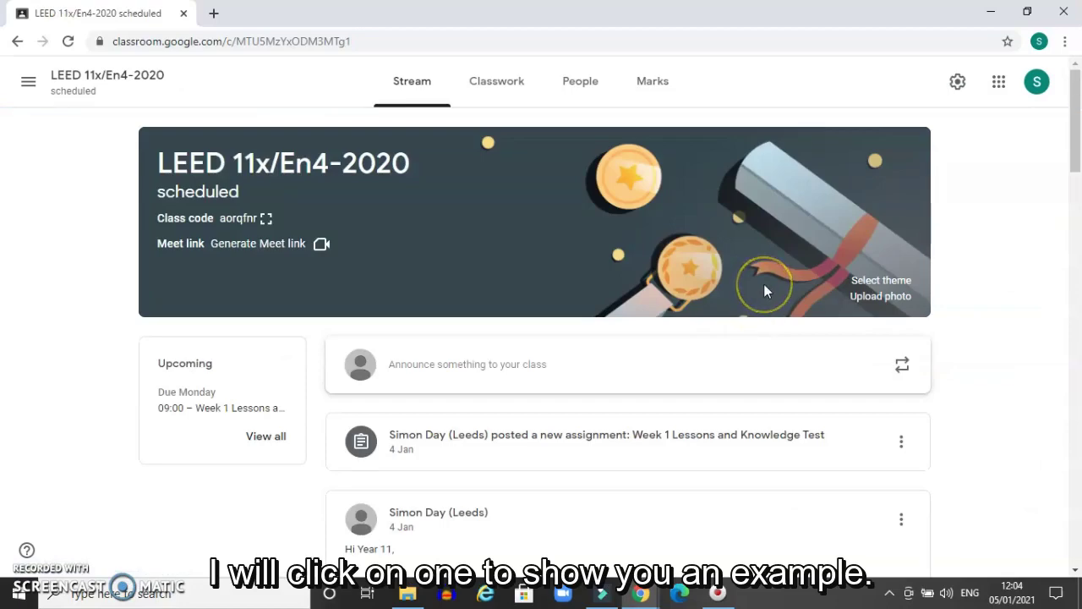
Step: Preview the Year 11 KT3 questions X attachment in the class stream
scroll(765, 291, down, 2)
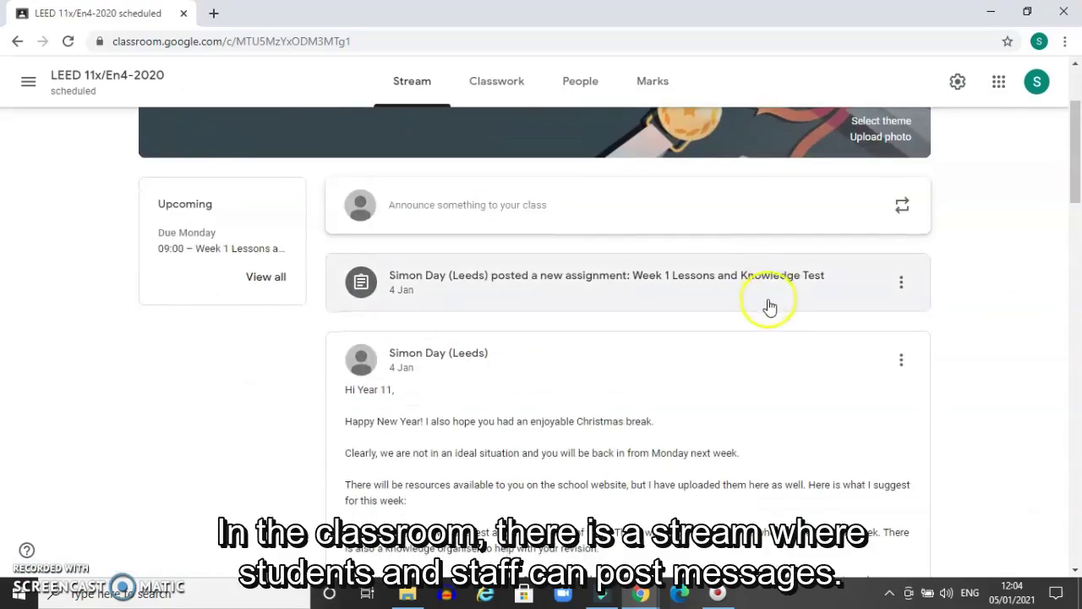
scroll(768, 305, down, 1)
scroll(604, 333, down, 7)
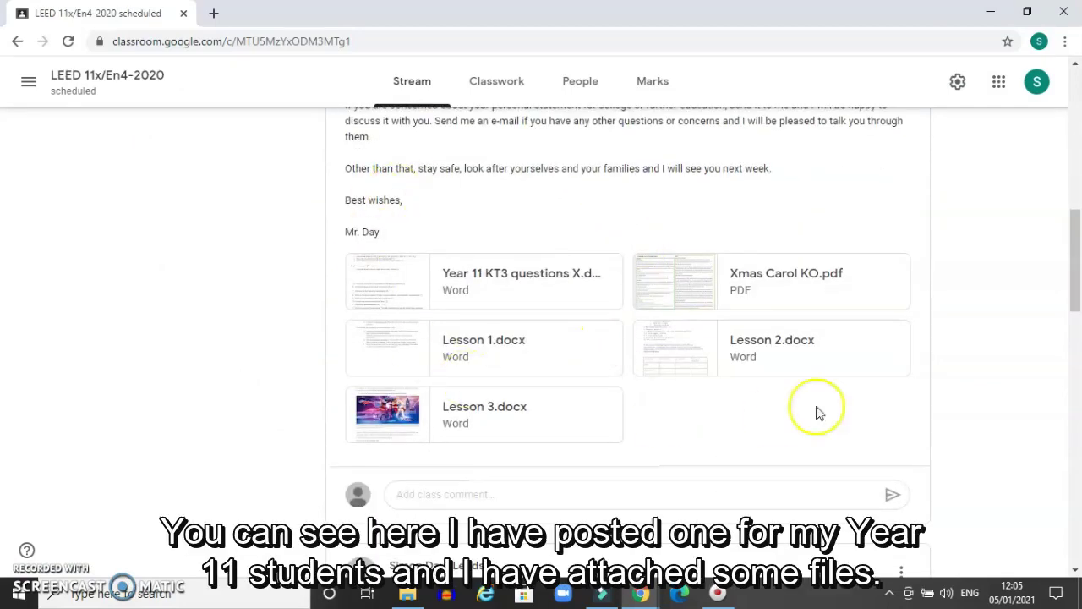
click(544, 305)
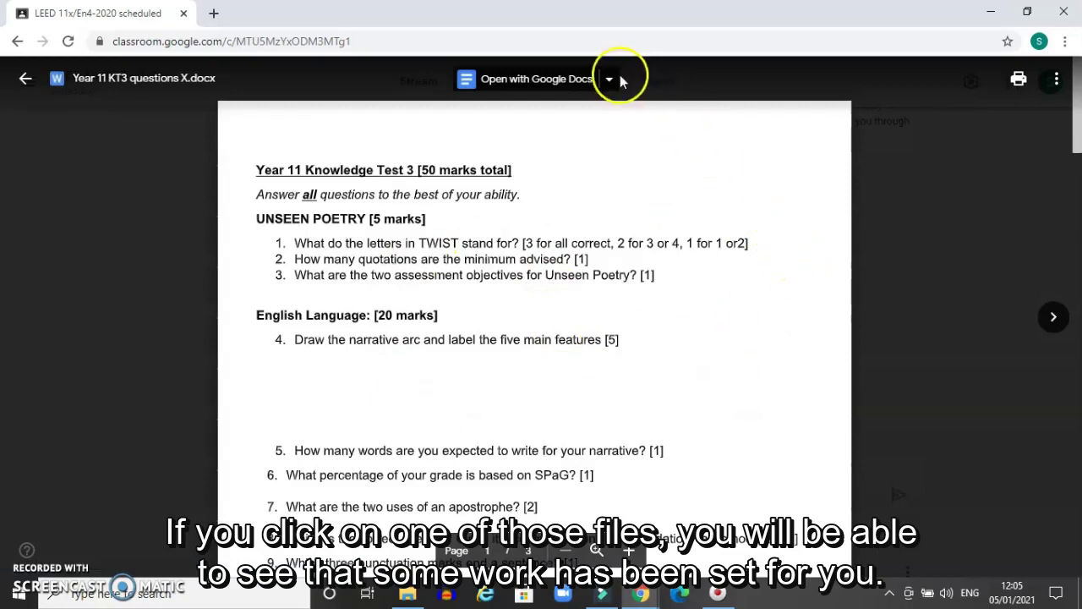
Step: Open Year 11 KT3 questions X with Google Docs
click(608, 79)
click(670, 131)
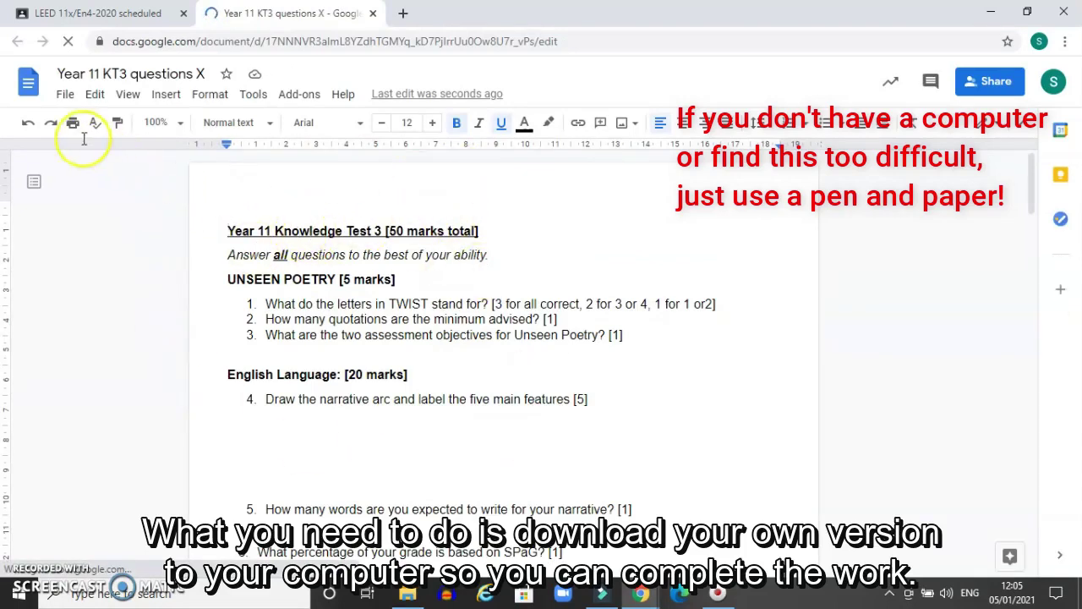
Step: Download the document as Microsoft Word (.docx) and open the downloaded copy in Word
click(65, 95)
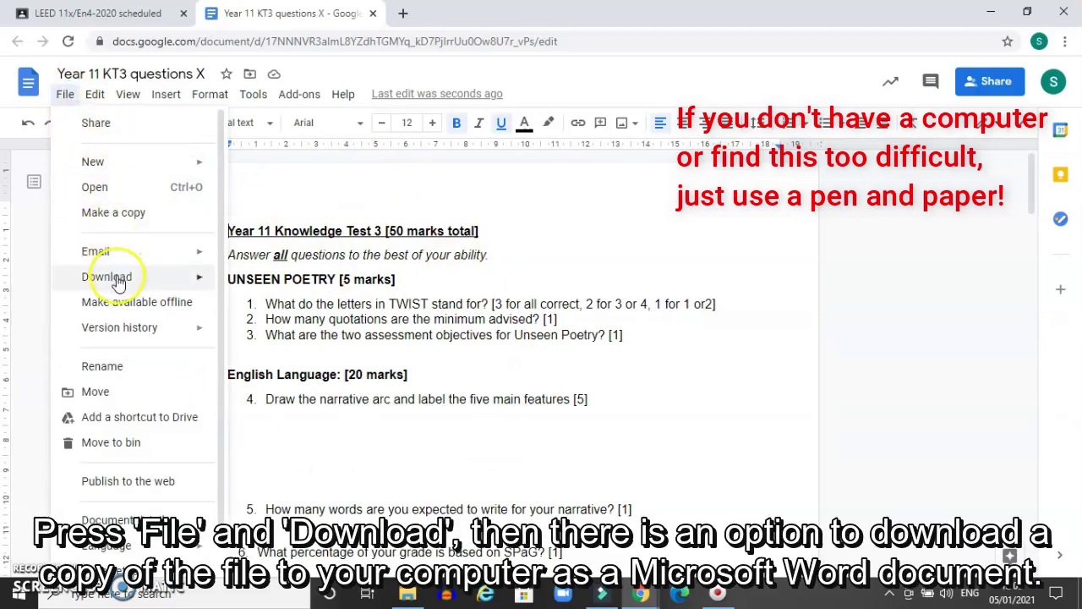
mouse_move(116, 282)
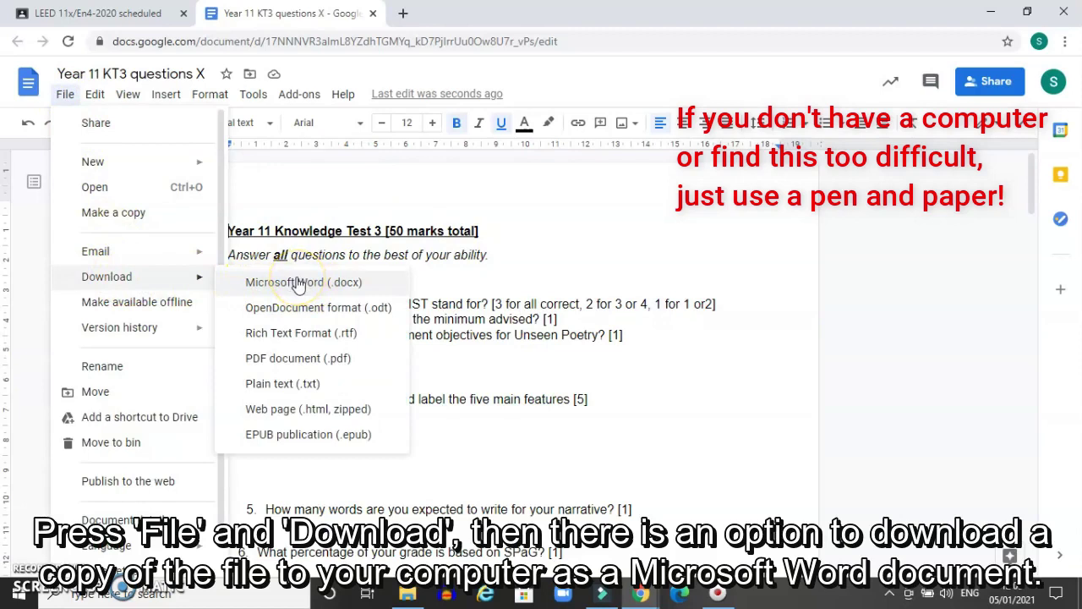
click(297, 284)
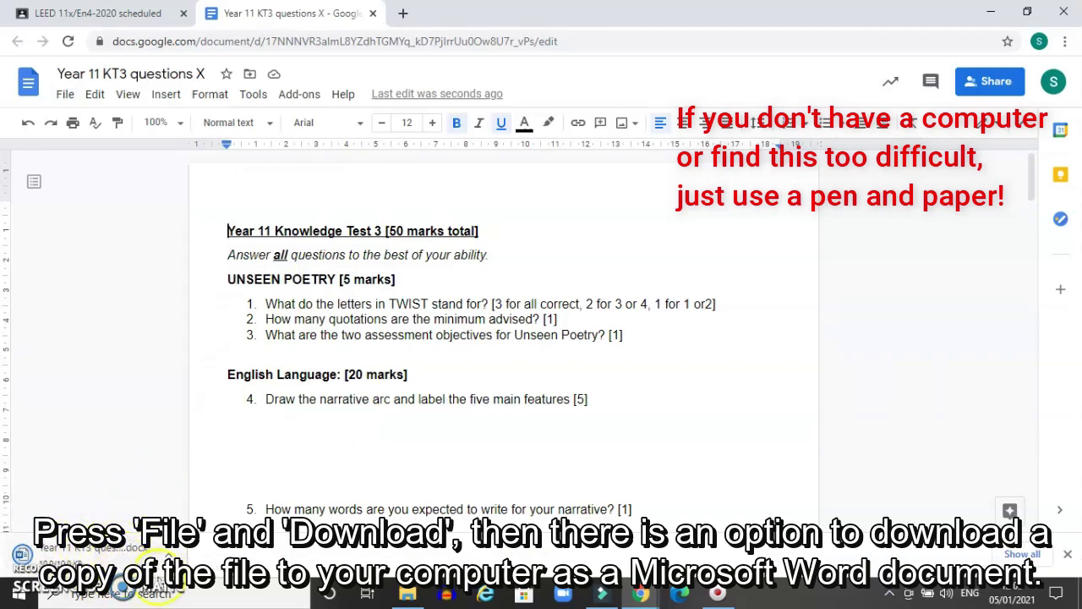
click(103, 556)
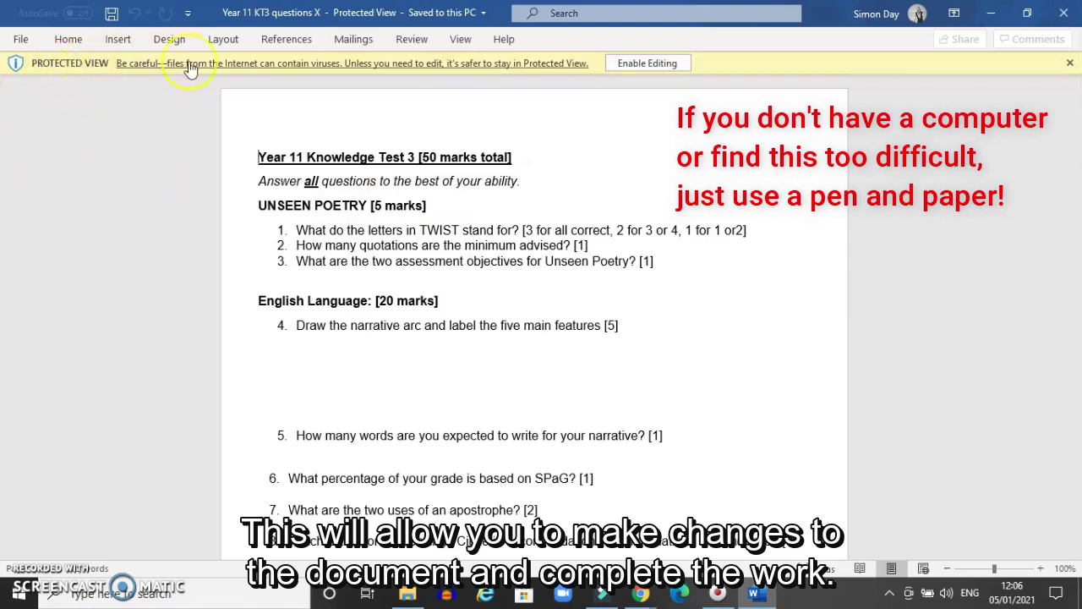
Step: Enable editing on the Year 11 KT3 questions X document
click(666, 70)
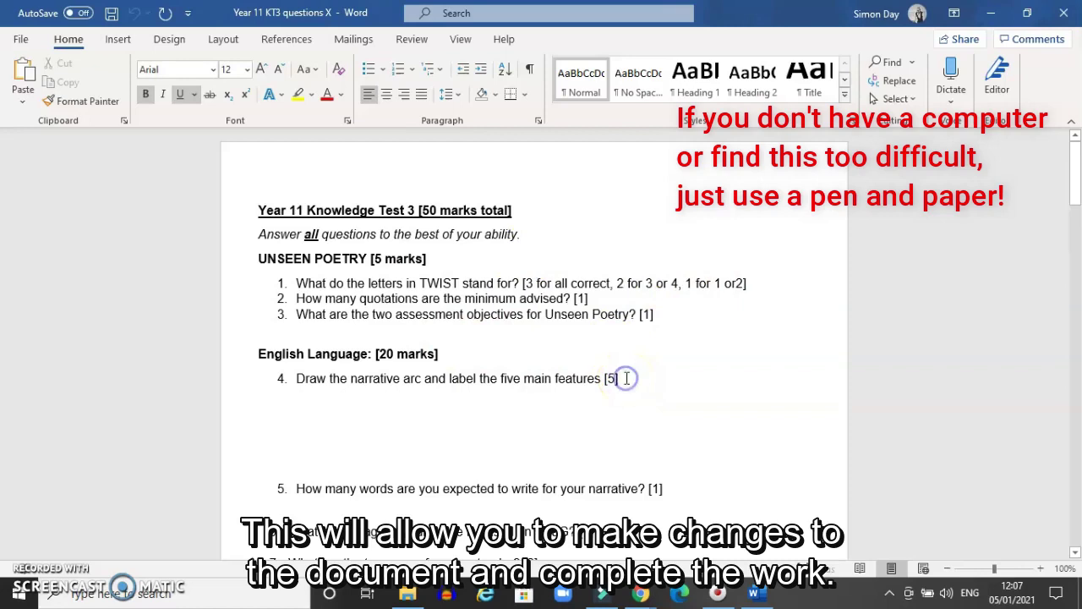
Step: Add 'Introduction' two lines below question 4 and give it yellow highlighting
click(626, 378)
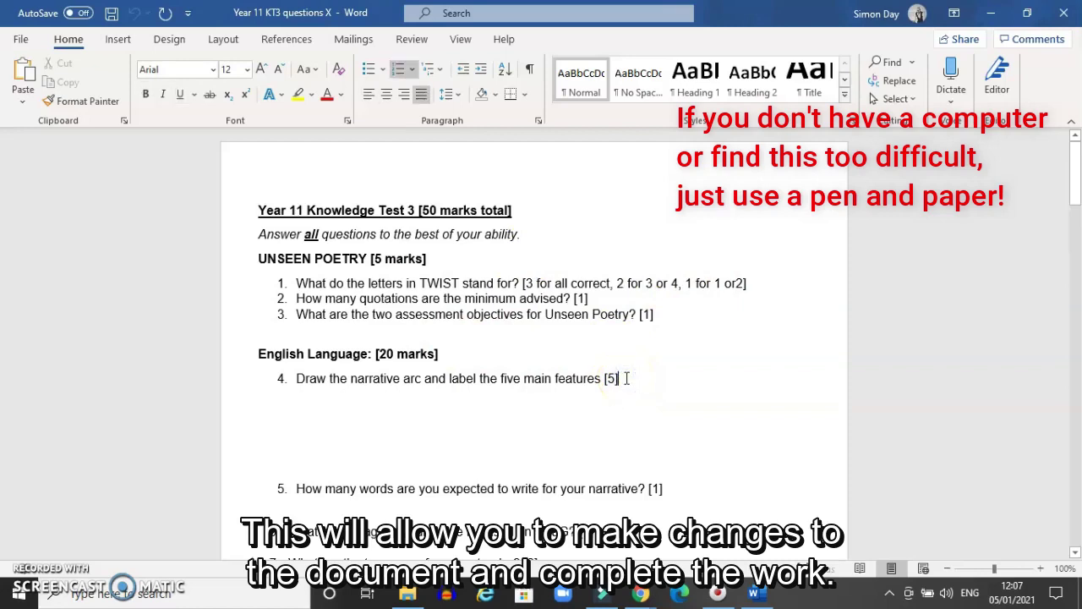
key(Return)
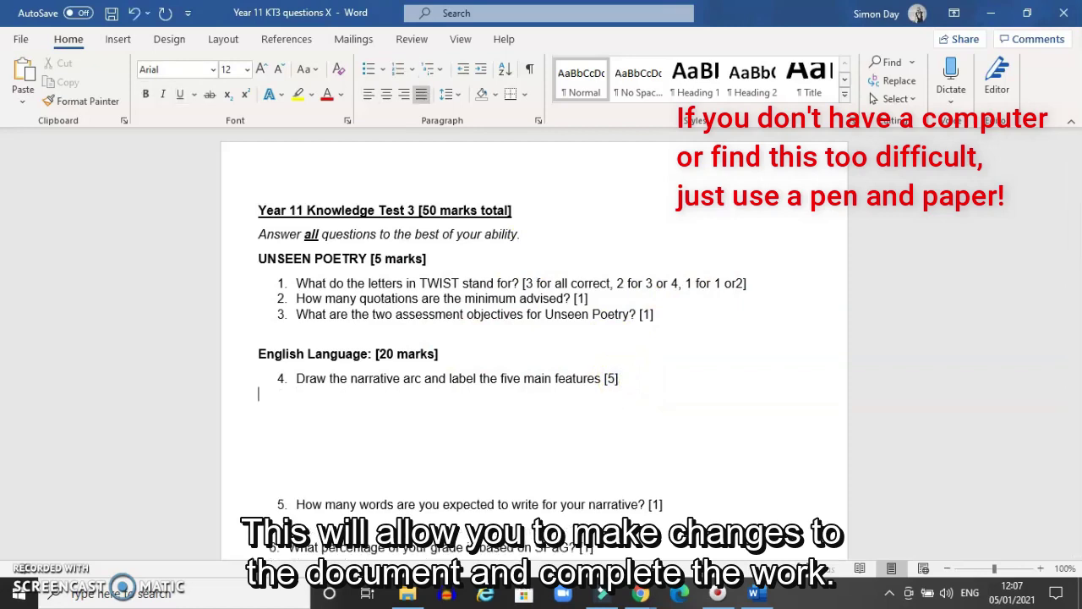
key(Return)
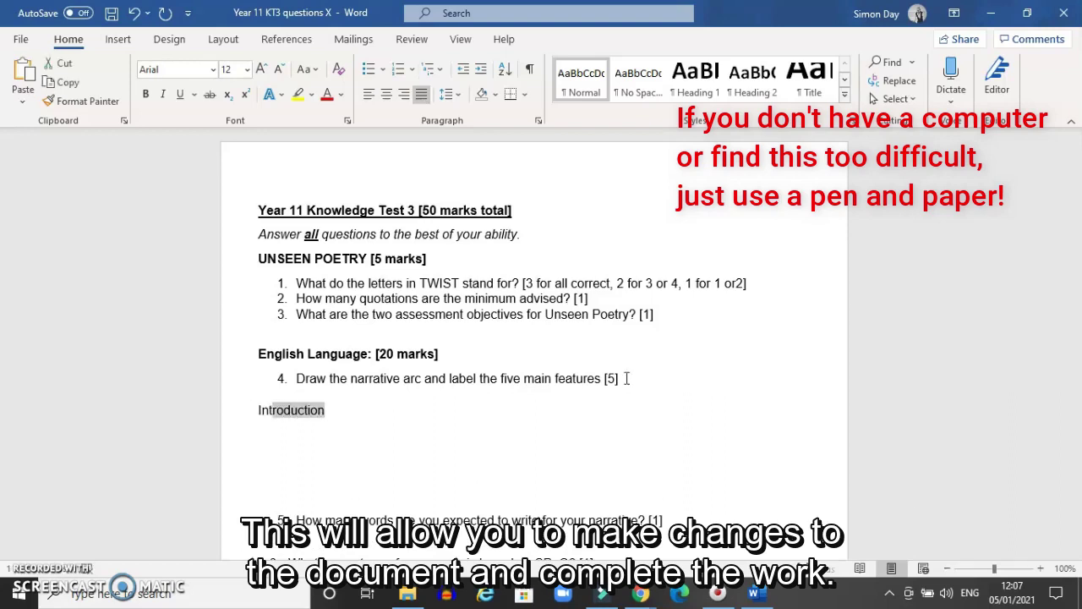
key(shift+Left)
key(shift+Left)
key(shift+Left)
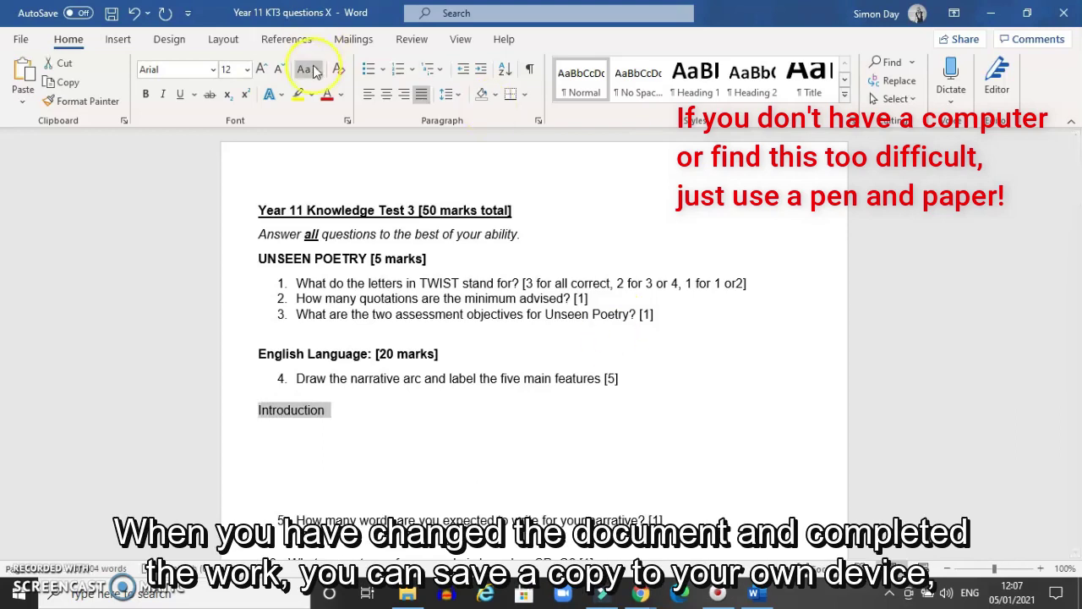
click(298, 94)
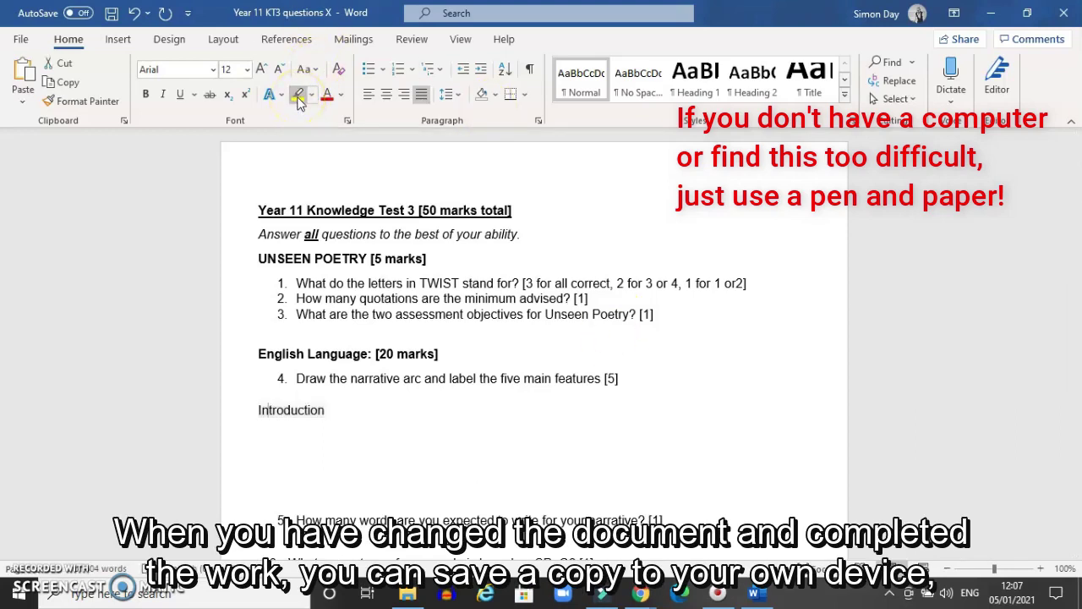
click(346, 421)
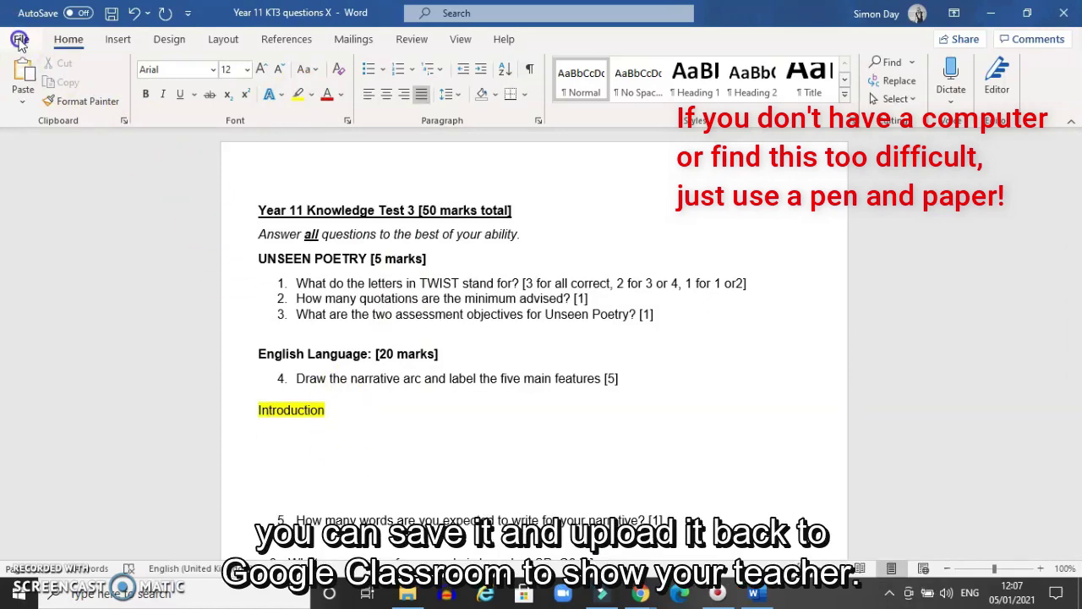
Step: Save the document as Year 11 KT3 questions X in Desktop\Resources
click(20, 39)
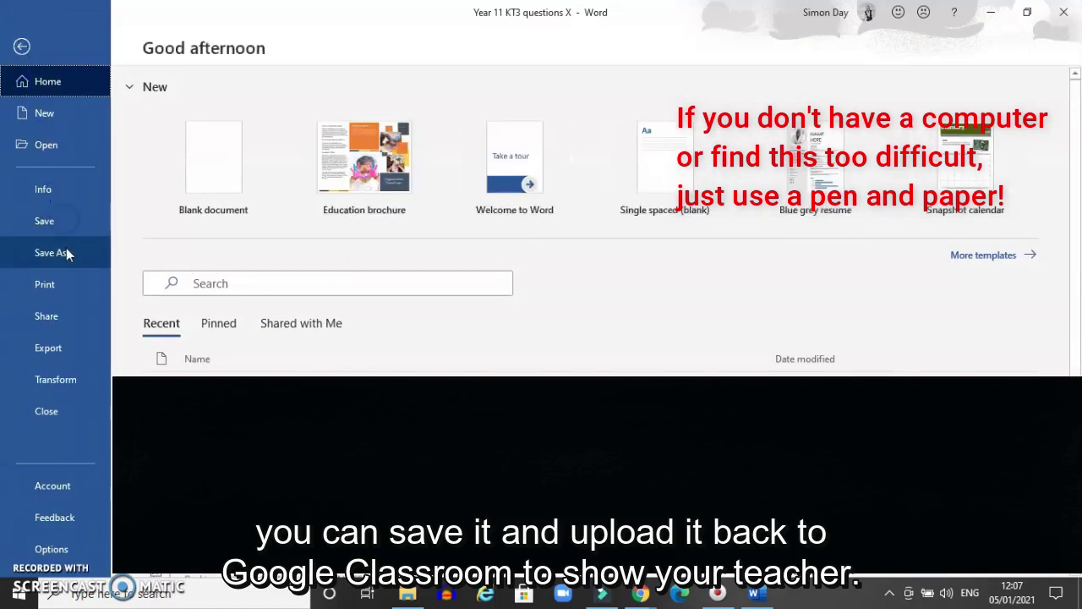
click(66, 252)
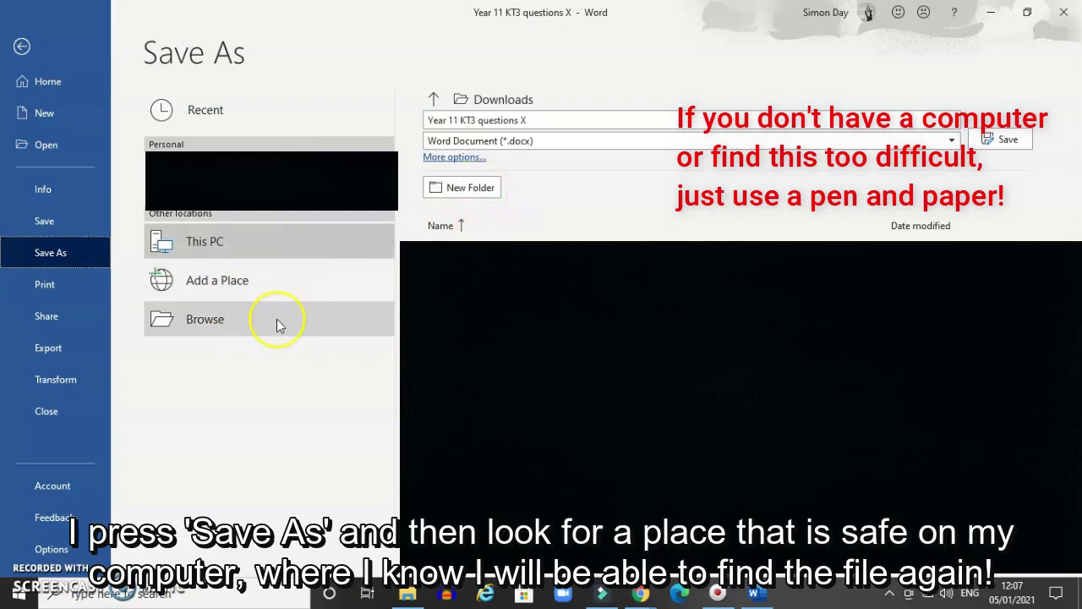
click(284, 324)
click(540, 175)
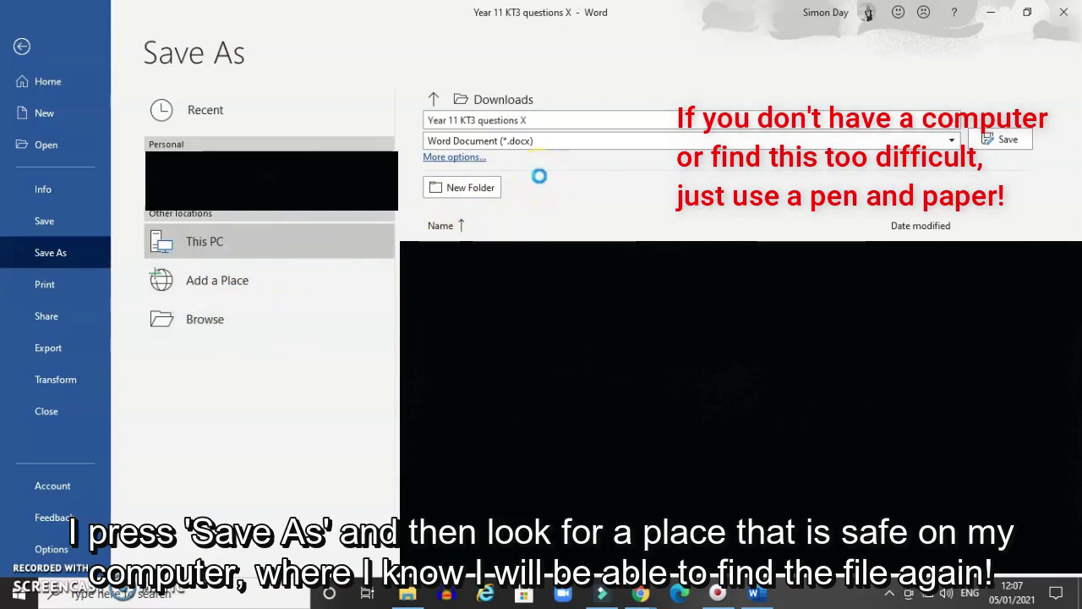
click(358, 239)
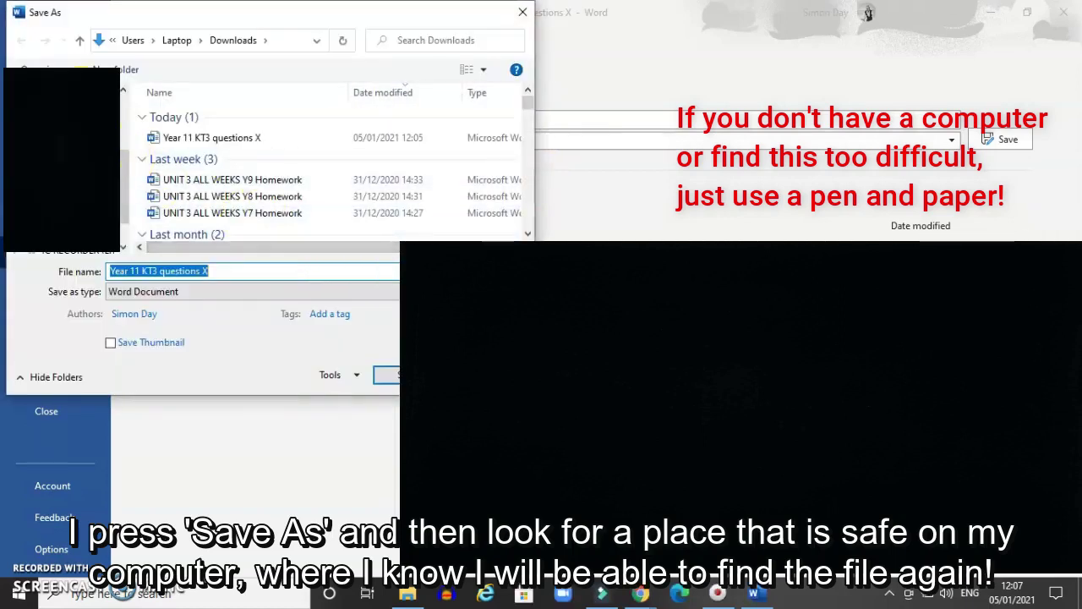
click(84, 169)
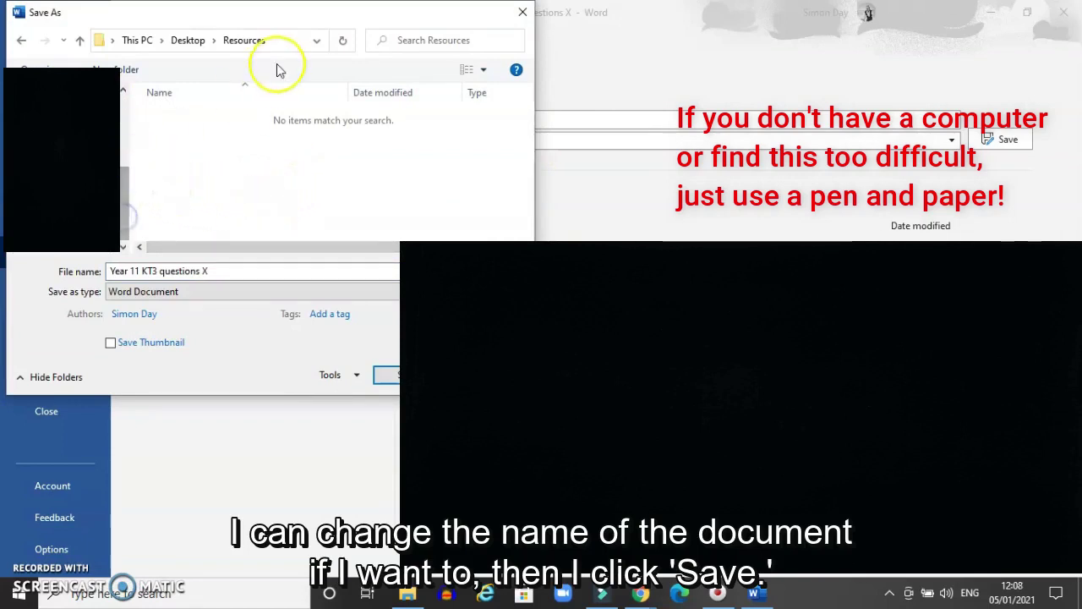
drag(278, 399, 280, 431)
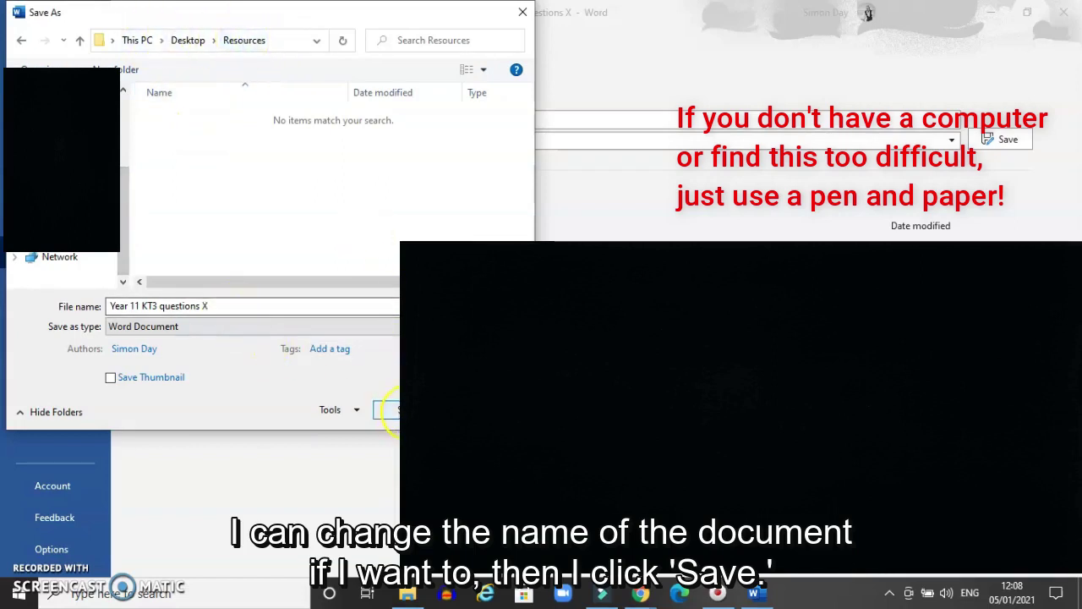
click(389, 410)
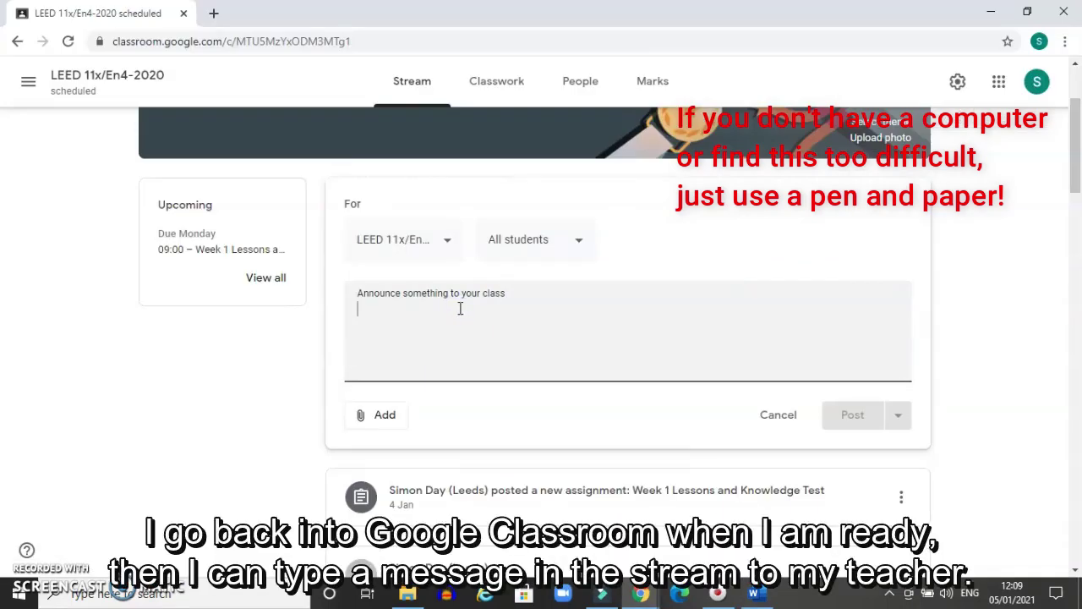
Step: Write the announcement 'Hello, I have done this work.' and bring up the Insert files dialog via Add > File
text(Hello, I have done this work.)
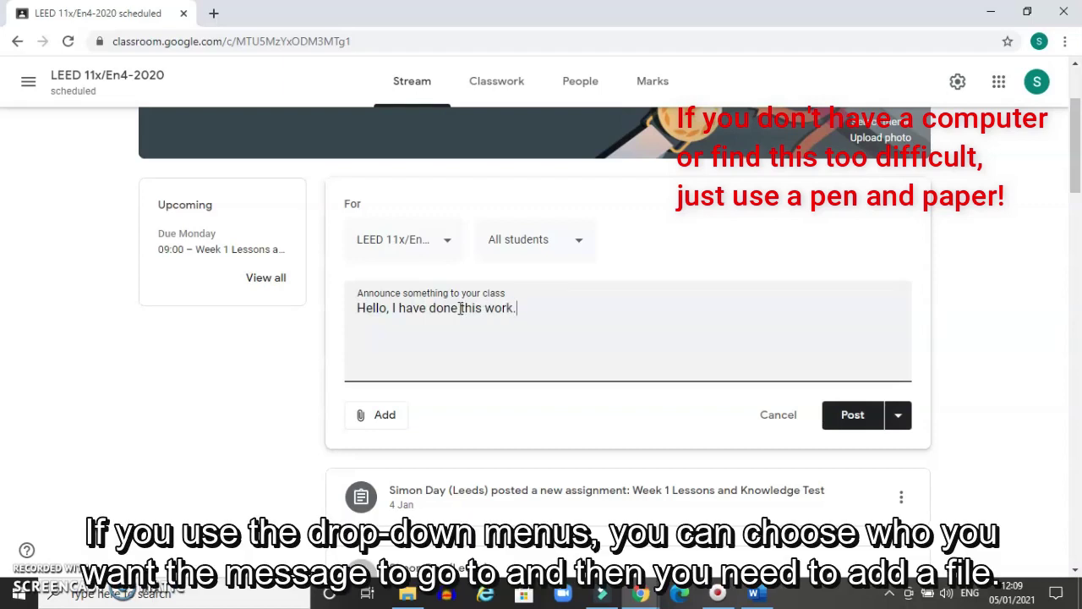
click(383, 415)
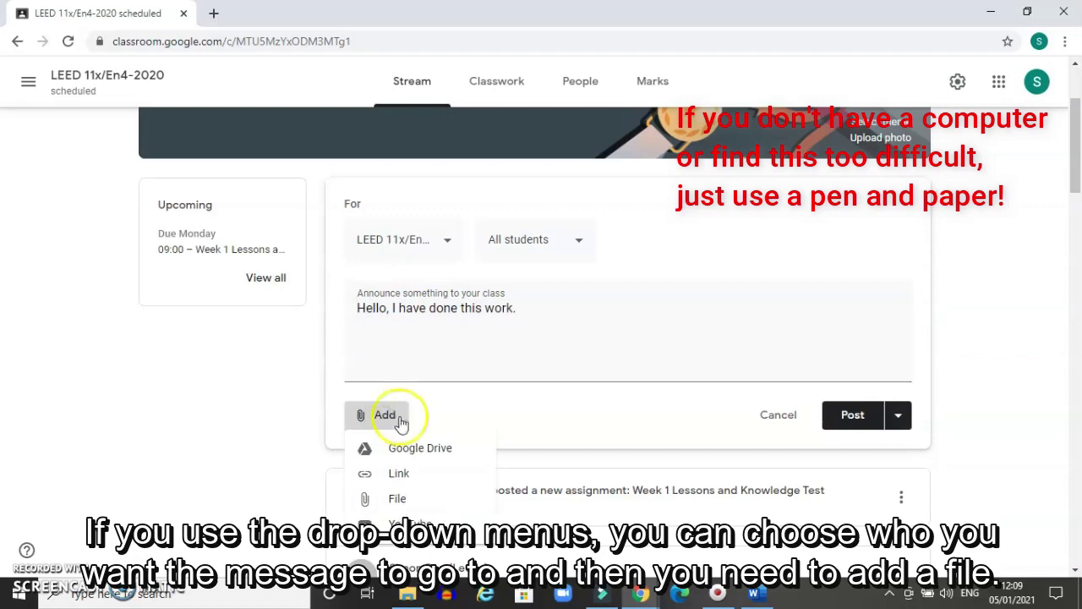
click(406, 501)
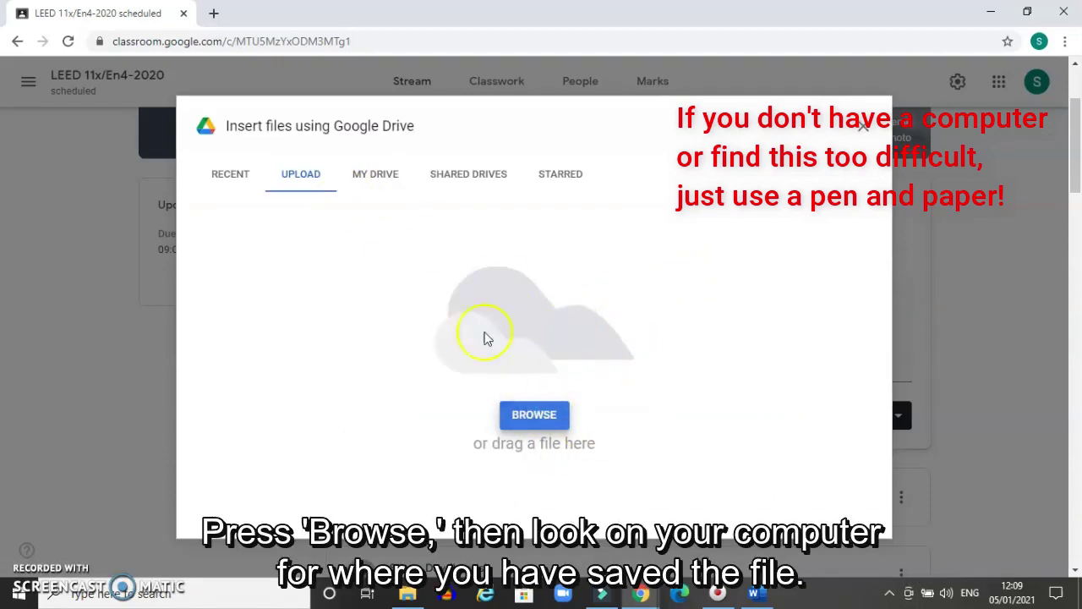
Step: Upload Year 11 KT3 questions X.docx from Desktop > Resources as the post's Word attachment
click(544, 426)
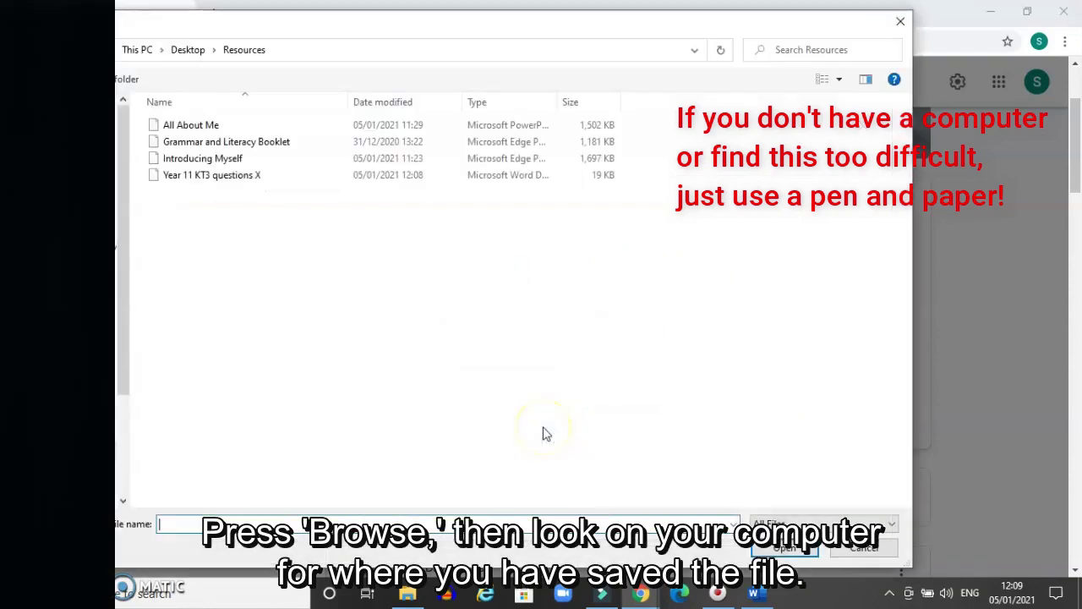
click(185, 175)
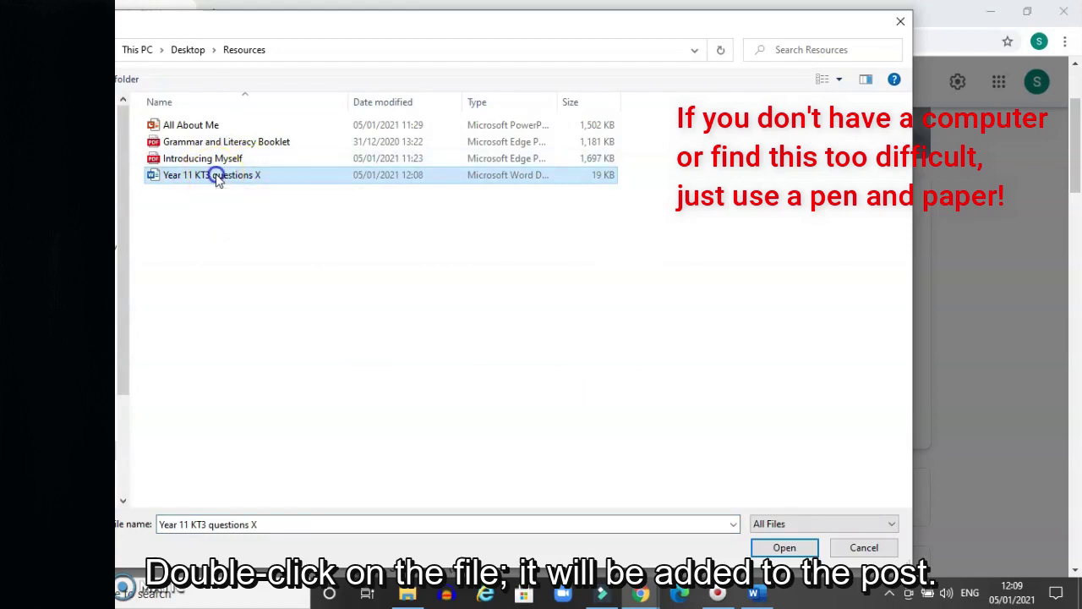
double_click(212, 175)
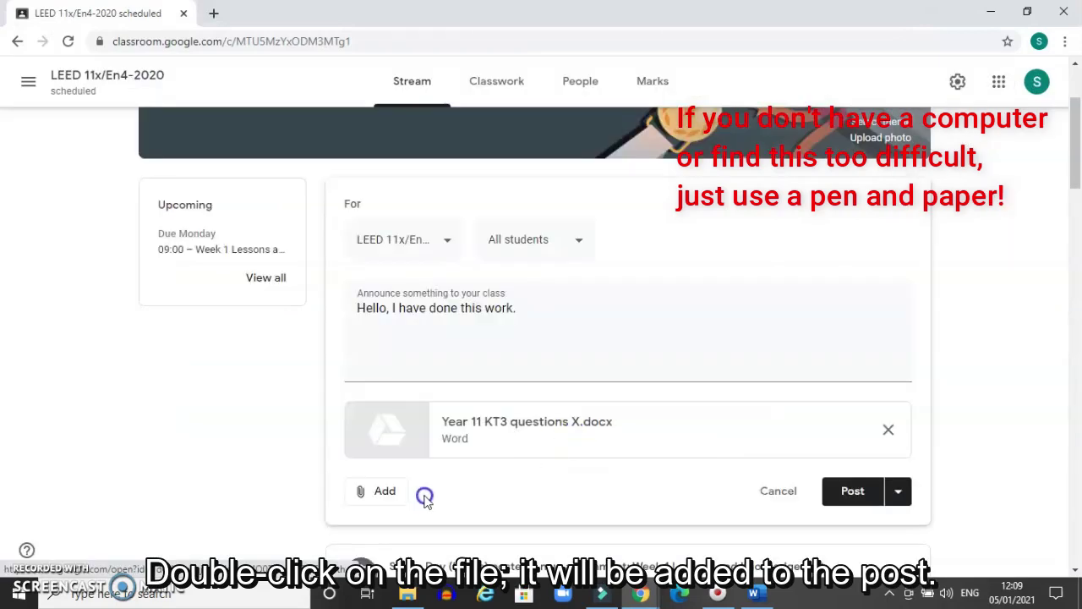
click(603, 461)
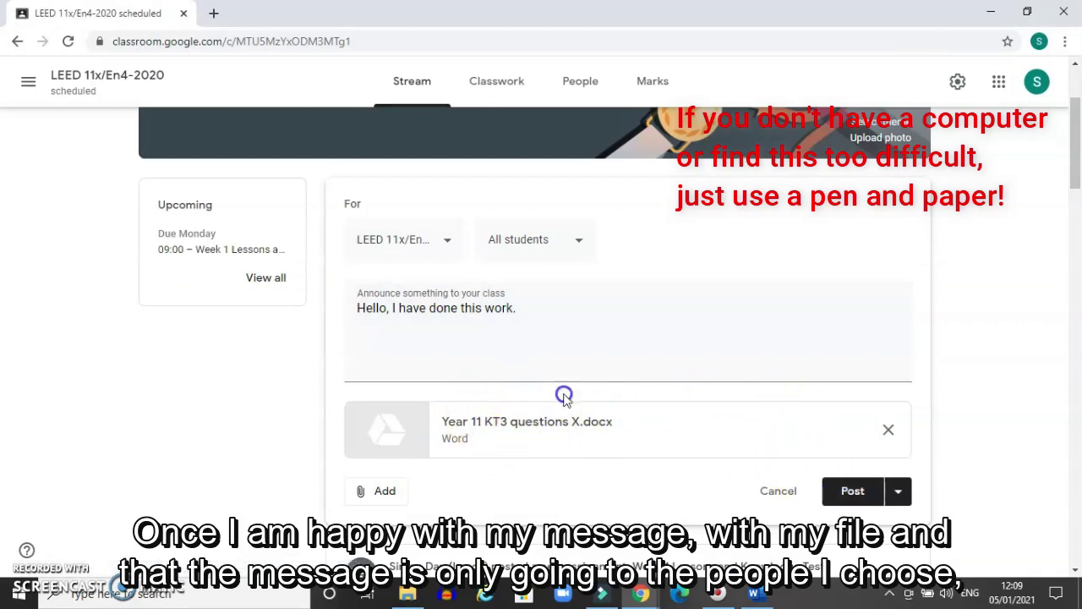
click(336, 303)
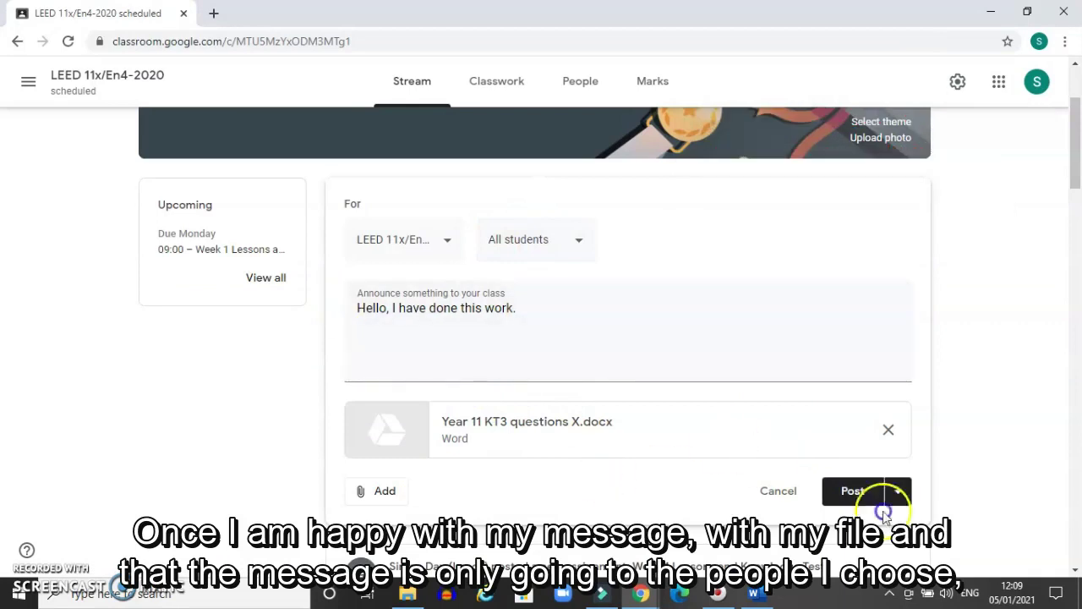
scroll(887, 380, up, 2)
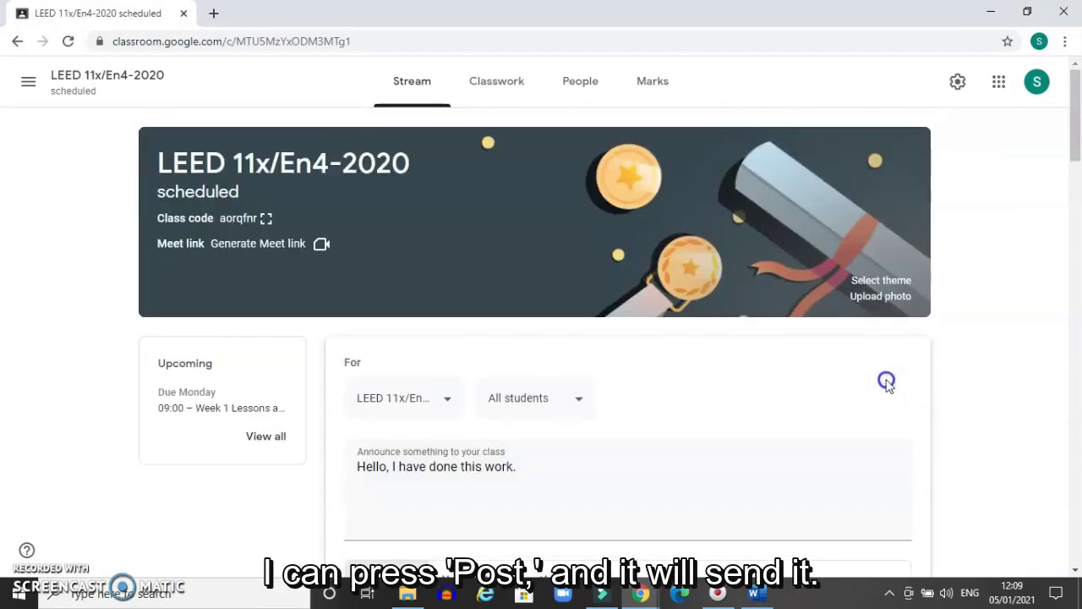
scroll(1038, 187, down, 3)
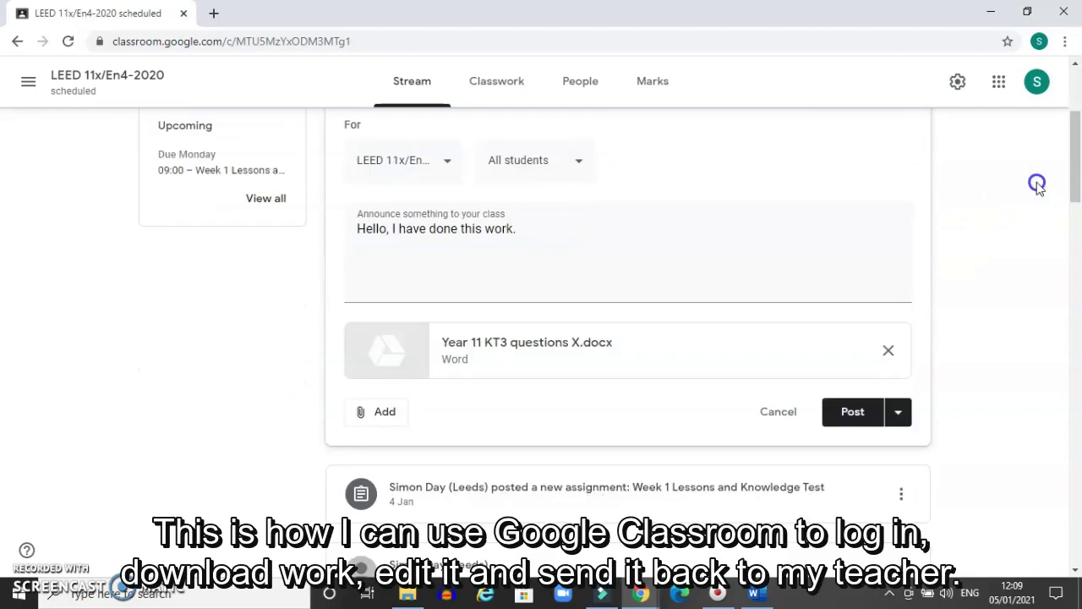
click(647, 302)
scroll(669, 302, up, 1)
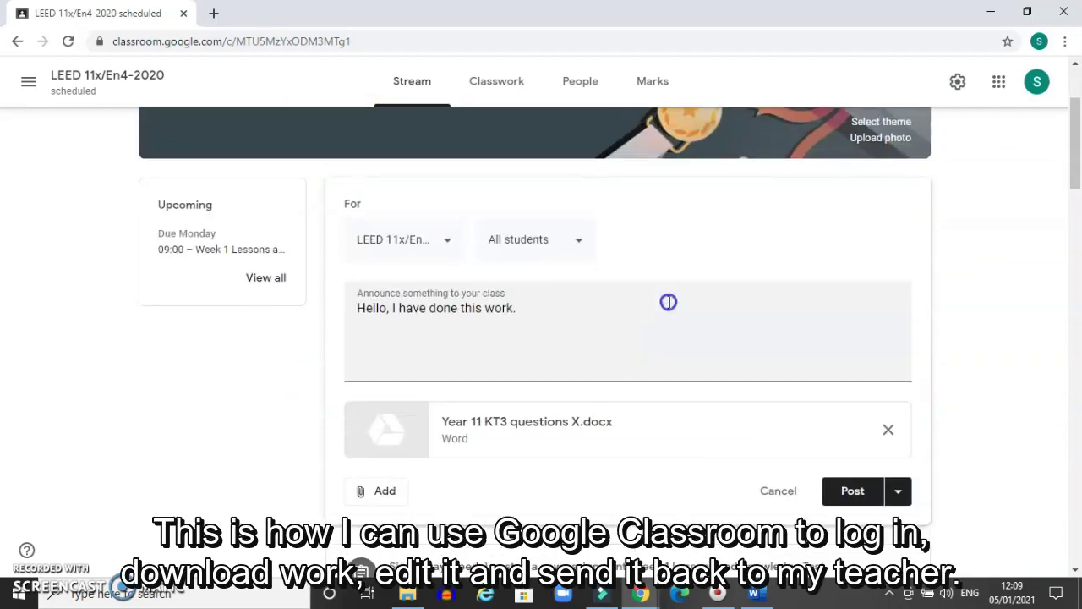